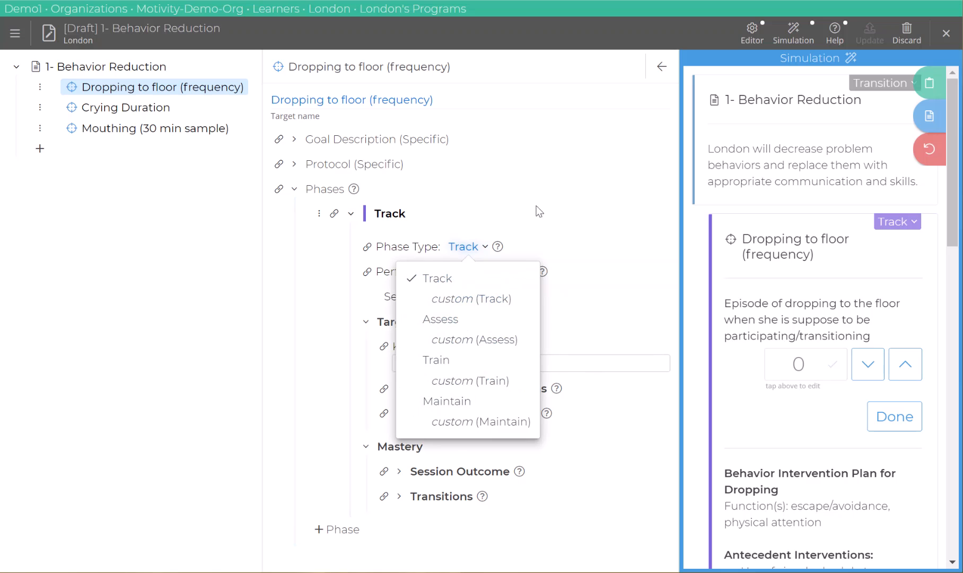
Open the Advanced Echoics program and review the Volume target's available phases, including the settings of its Baseline (Probe) phase.
left_click(491, 208)
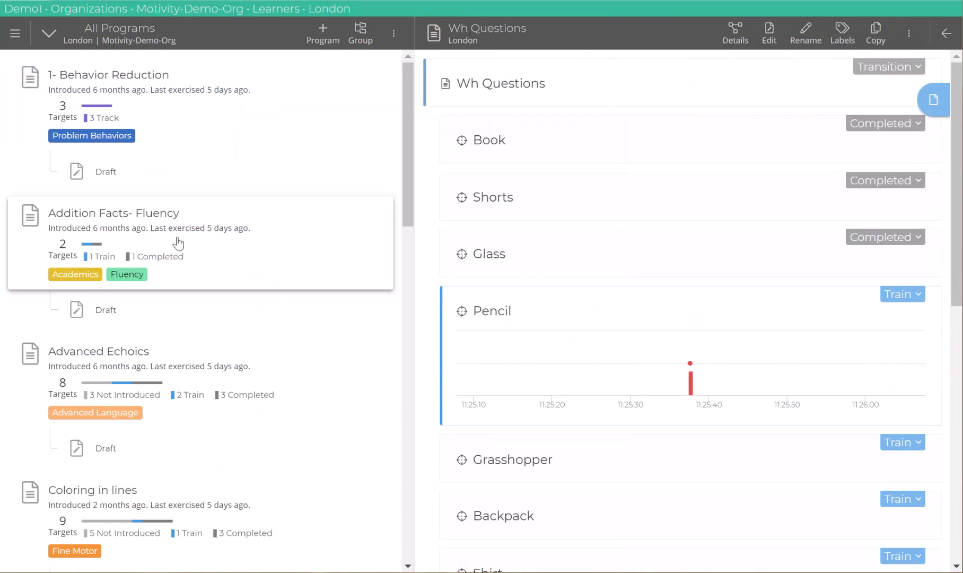
scroll(201, 276, "down", 2)
left_click(217, 318)
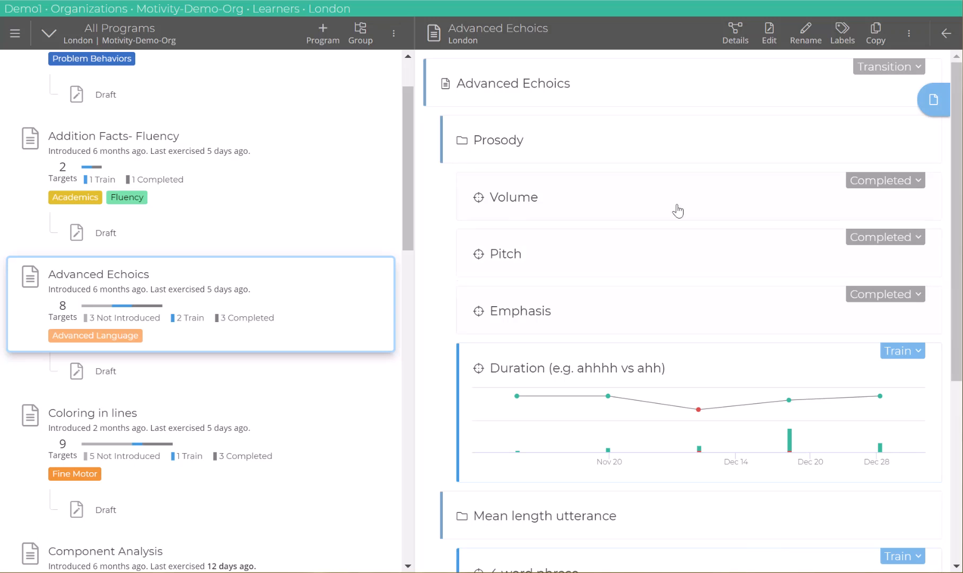
left_click(898, 181)
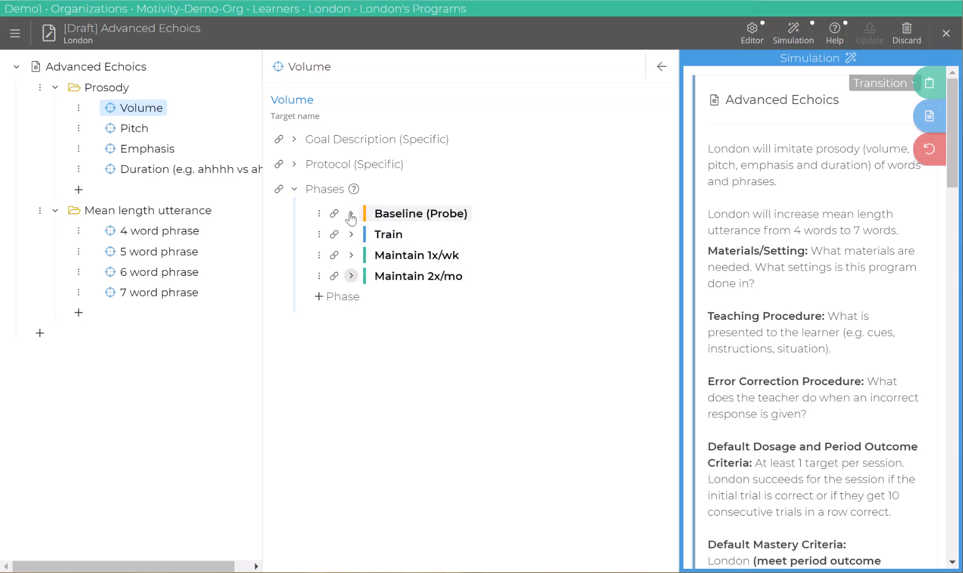
left_click(380, 215)
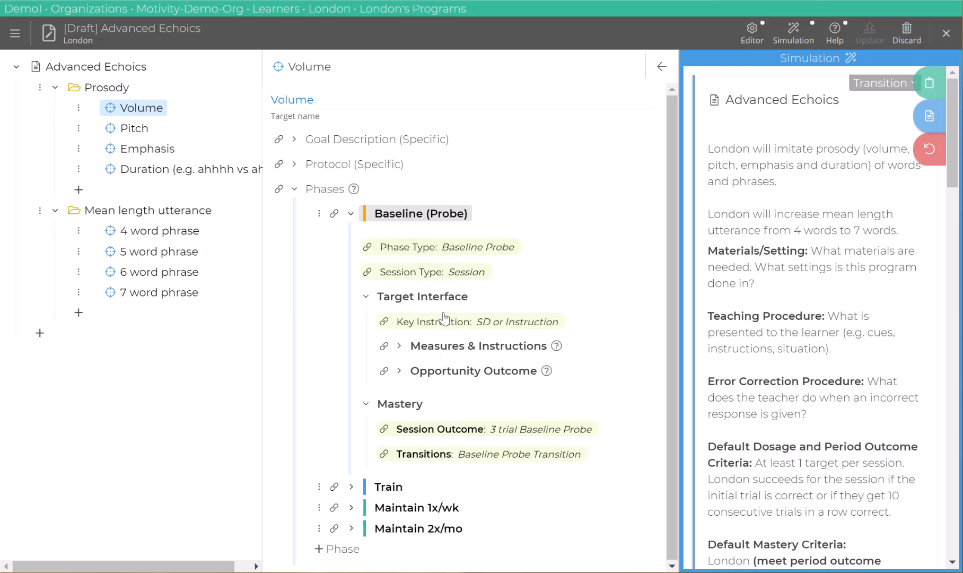
left_click(351, 214)
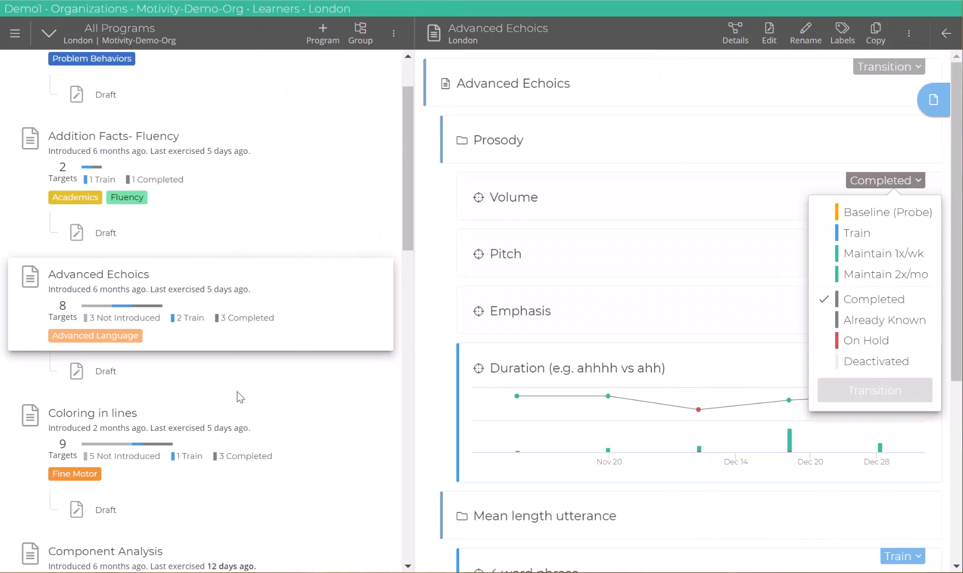
Open the Coloring in lines program and show the phase choices for the target about coloring within circles.
left_click(225, 452)
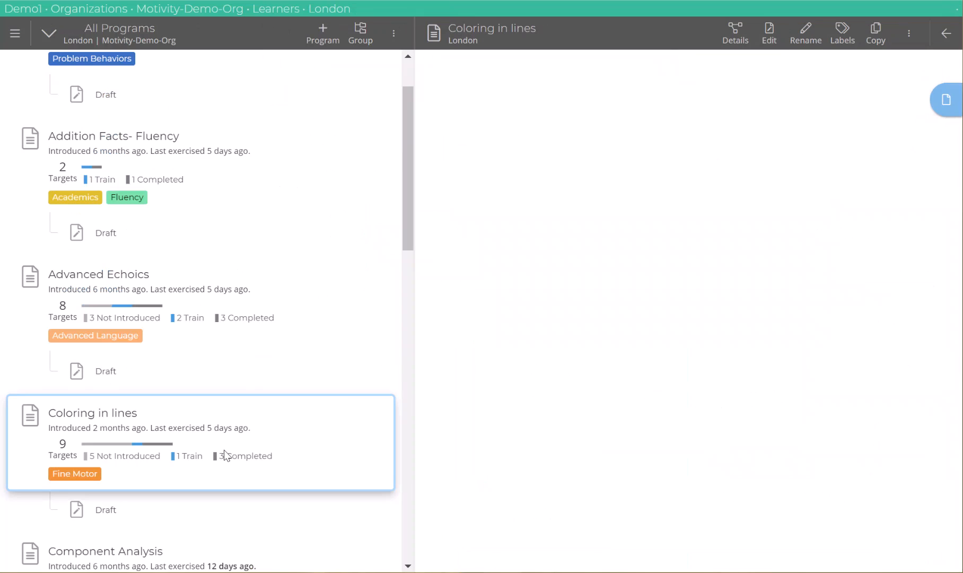
scroll(306, 359, "down", 3)
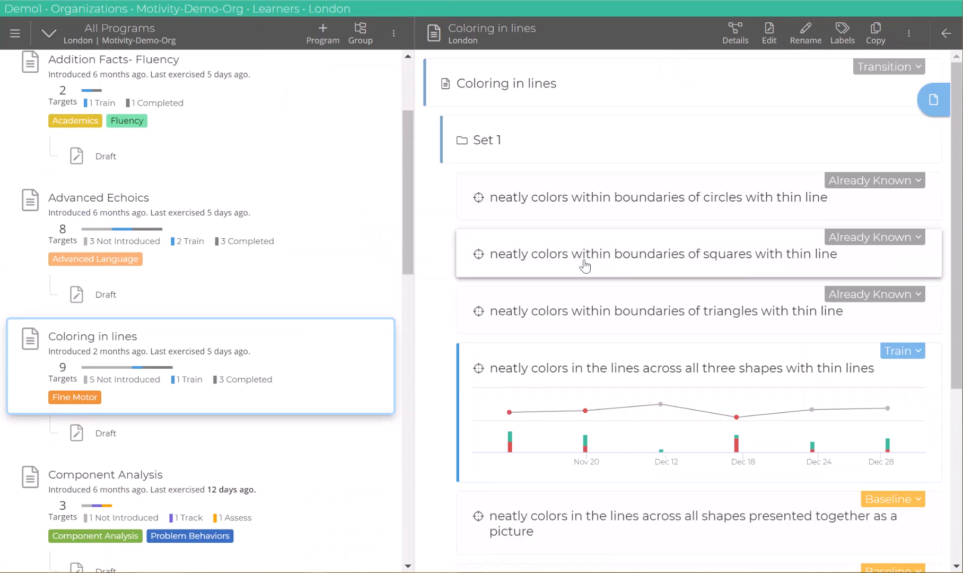
left_click(901, 181)
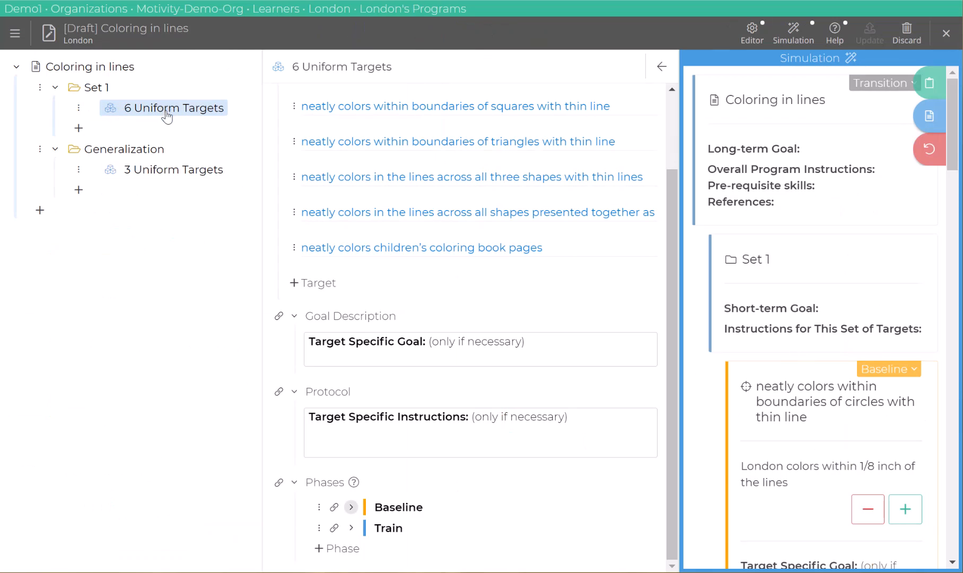
Review the Set 1 uniform target names in the Coloring in lines draft and inspect the settings of their Train phase.
scroll(371, 136, "up", 3)
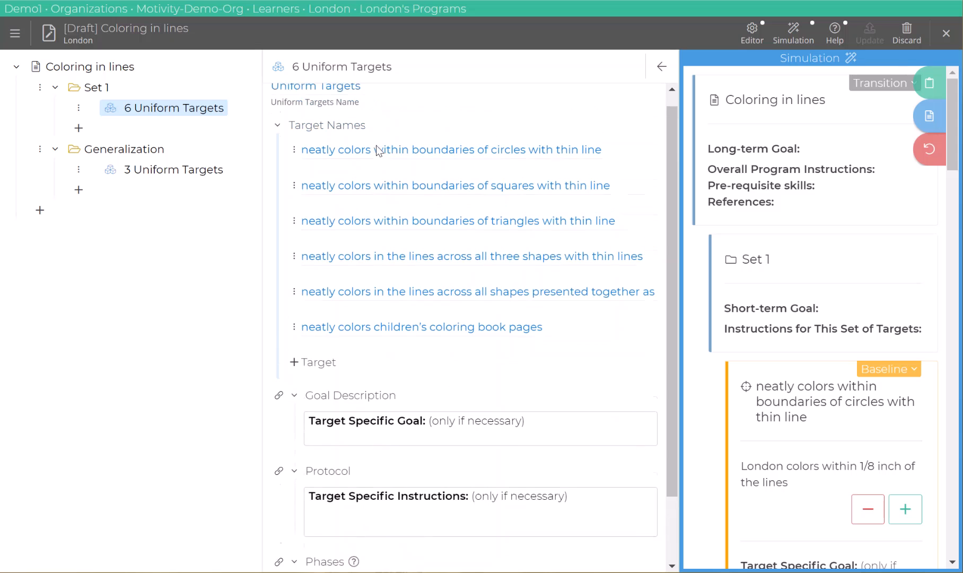
scroll(322, 331, "down", 3)
left_click(294, 314)
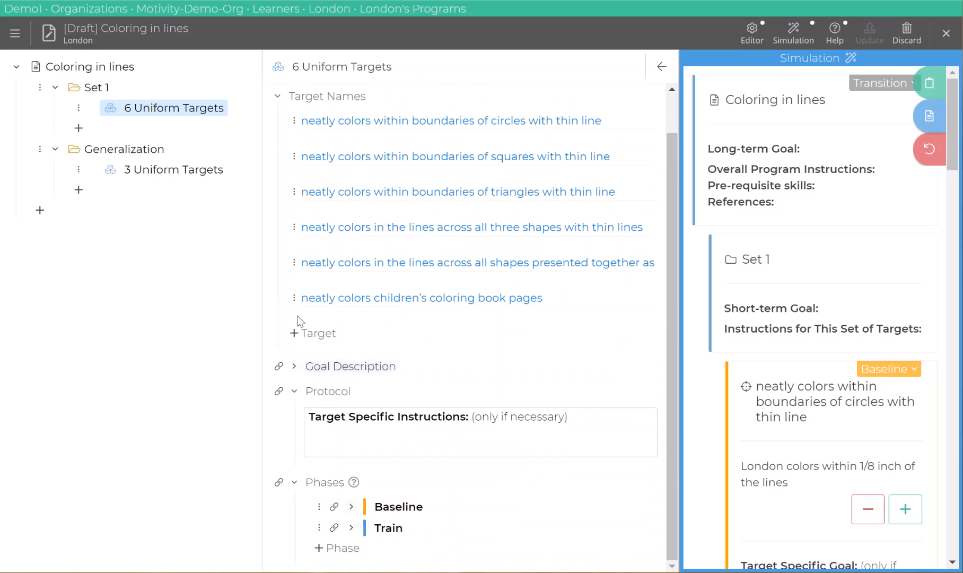
left_click(300, 390)
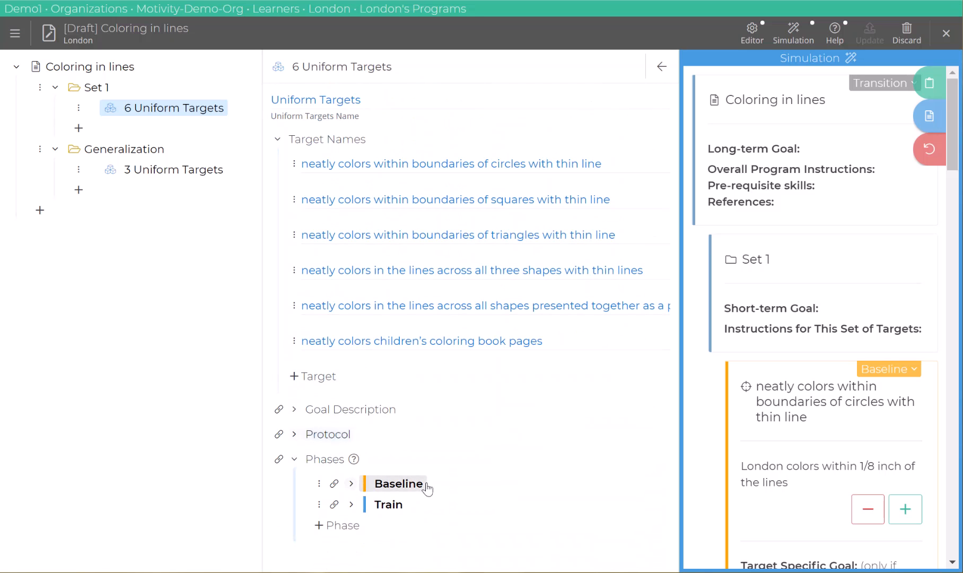
left_click(351, 505)
scroll(440, 457, "down", 5)
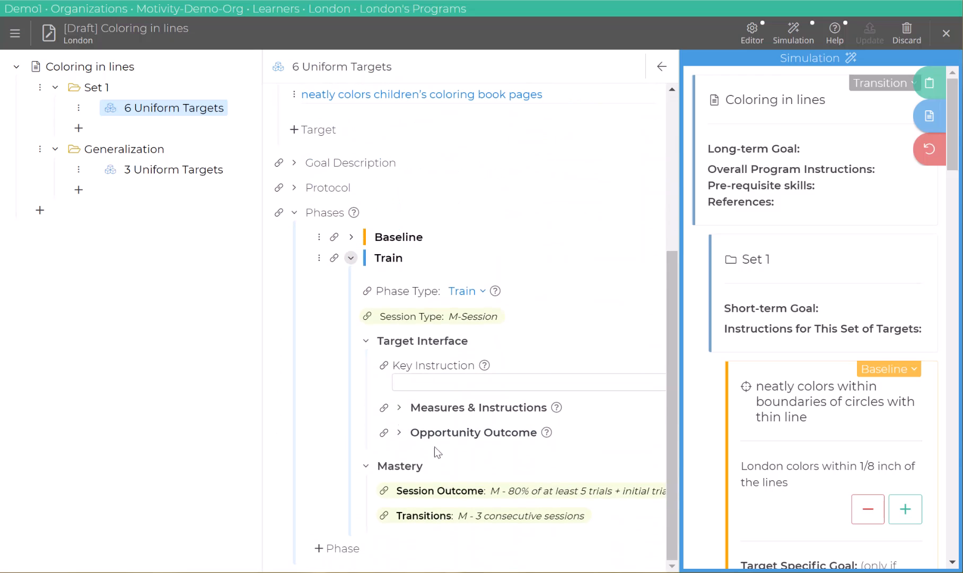
left_click(351, 258)
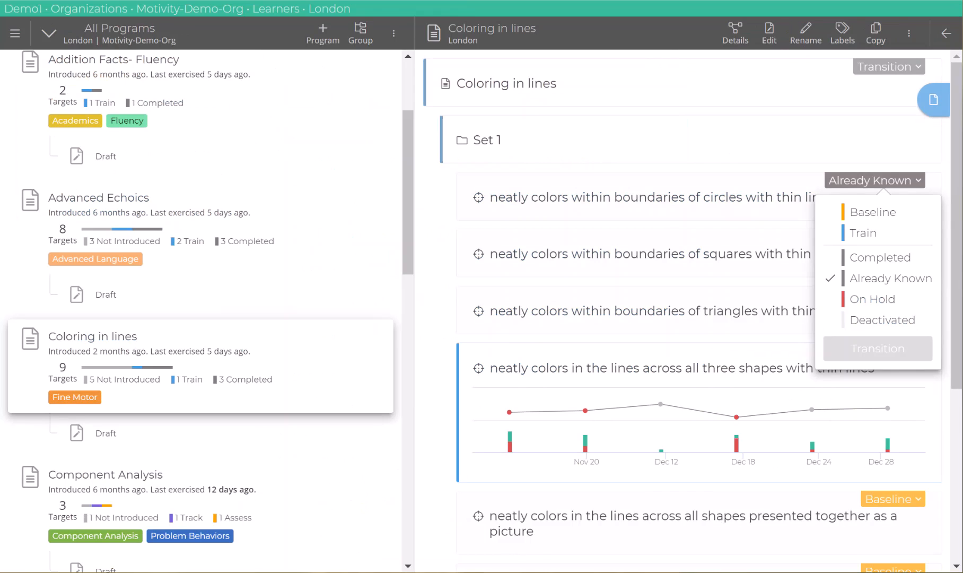
Examine the graphs of the circles target and the all-three-shapes target, showing the latter year to date and inspecting its data points.
left_click(635, 200)
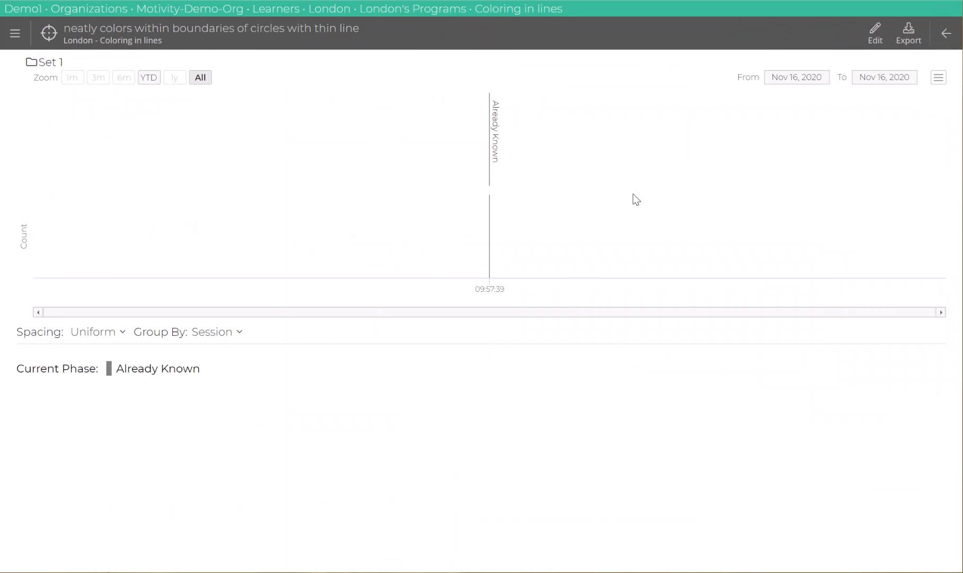
left_click(948, 34)
left_click(676, 390)
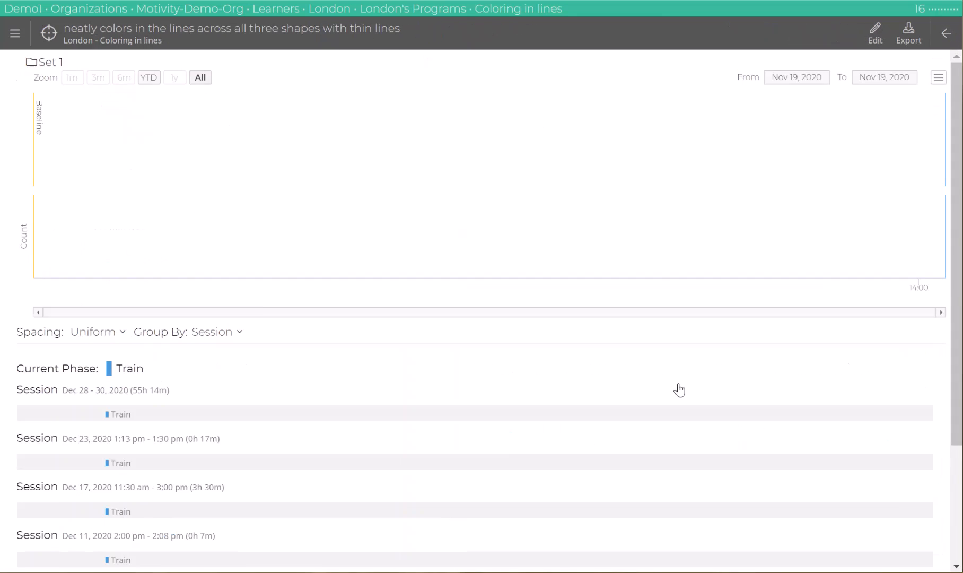
left_click(164, 77)
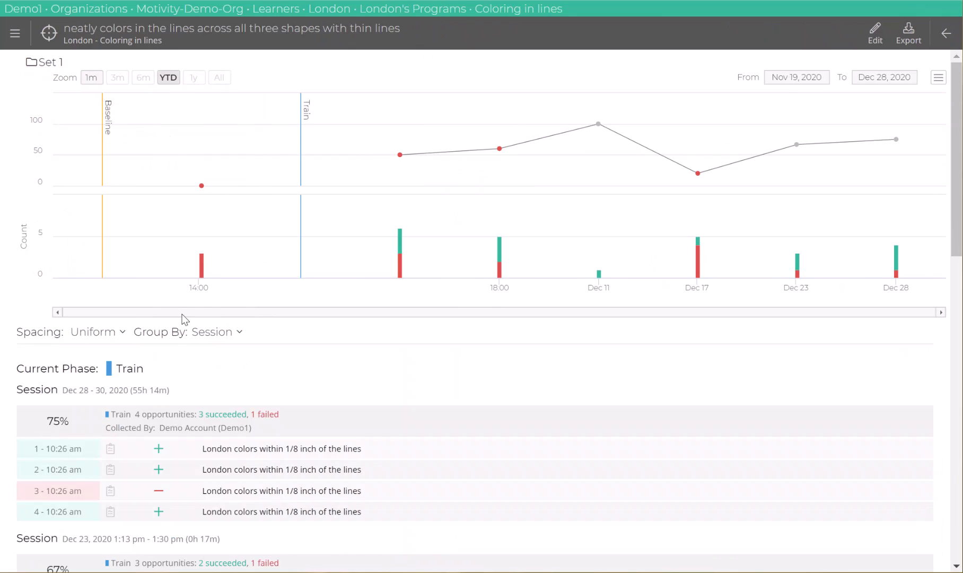
mouse_move(206, 280)
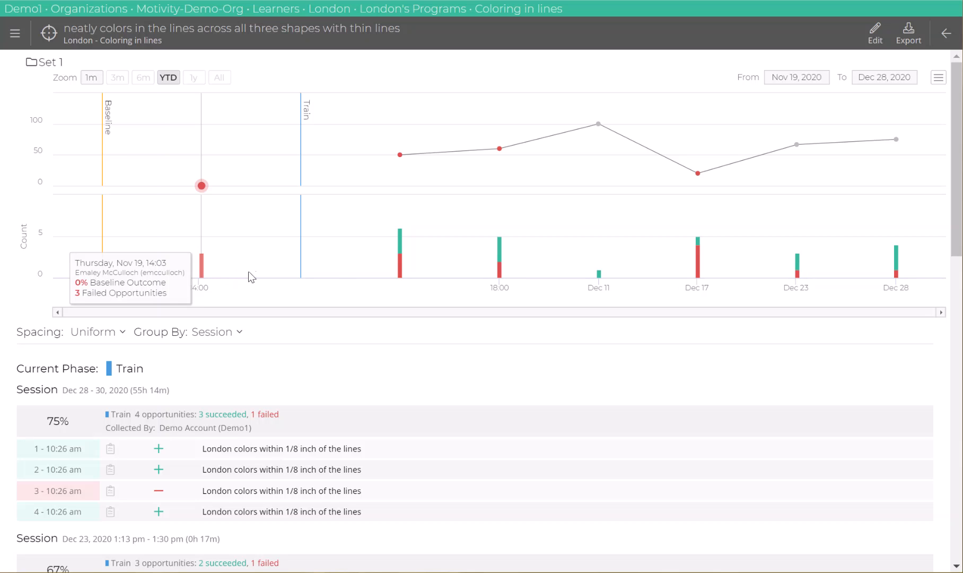
mouse_move(515, 130)
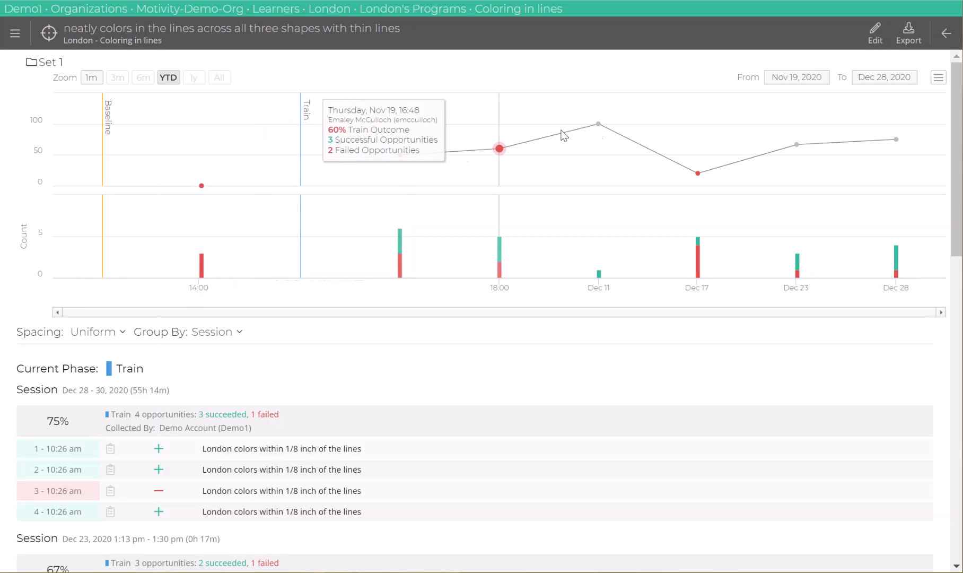
mouse_move(840, 151)
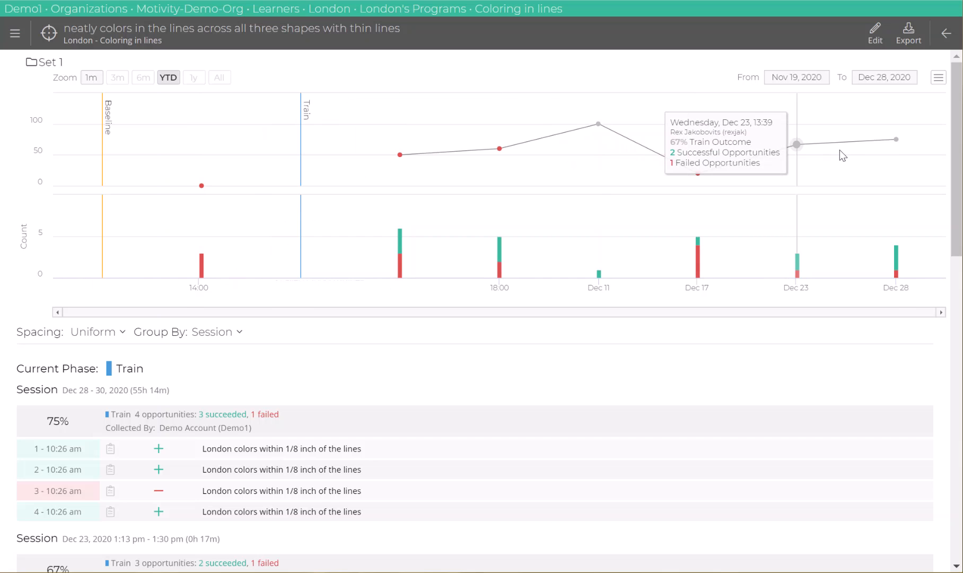
left_click(945, 33)
Open the Component Analysis program and view the Self Gagging target's phase choices and its graph of phase changes.
scroll(353, 295, "down", 6)
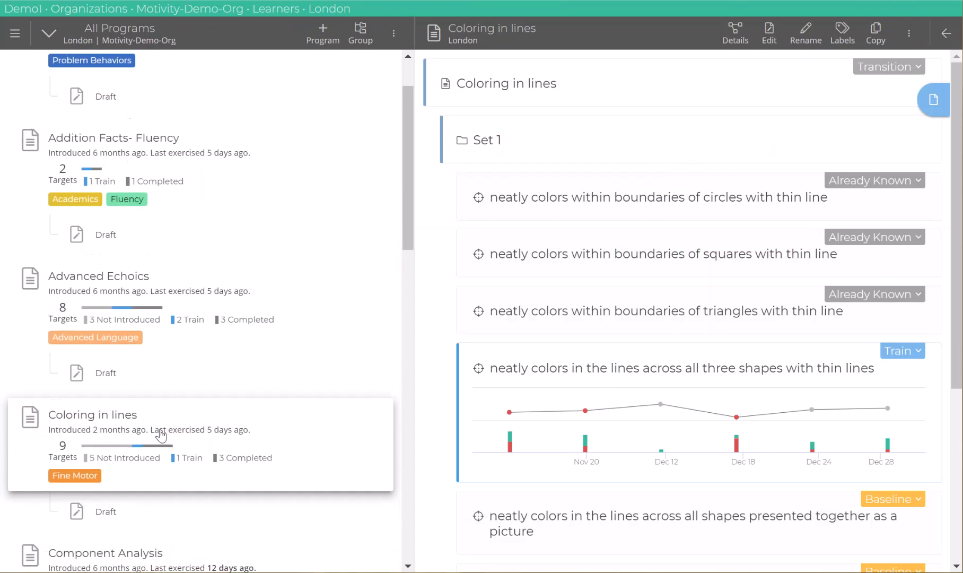
scroll(228, 384, "down", 3)
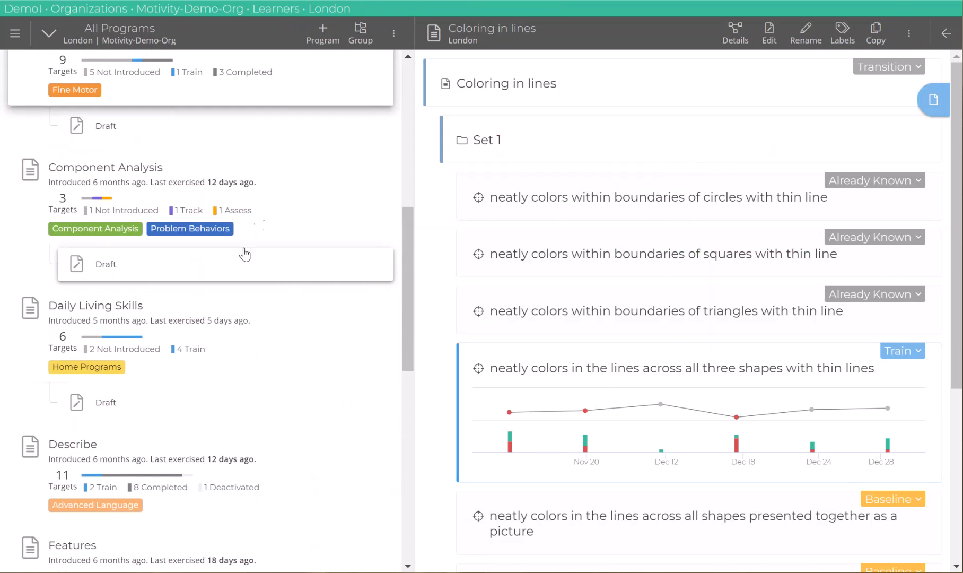
left_click(273, 215)
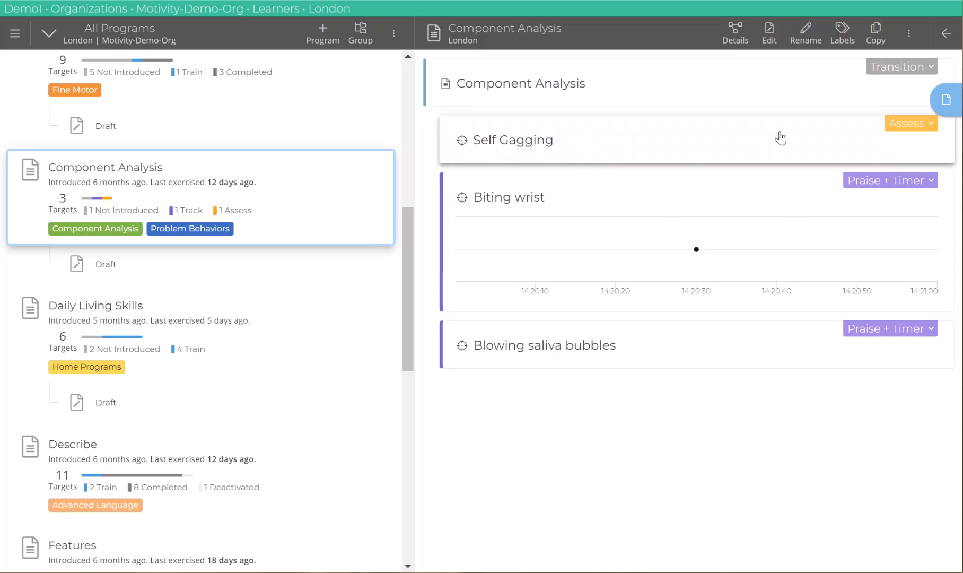
left_click(931, 126)
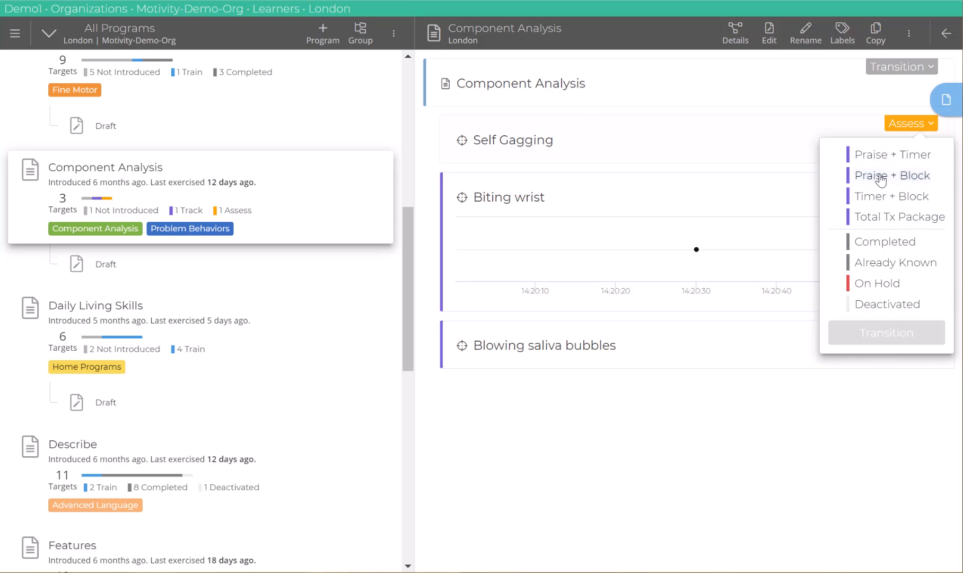
left_click(674, 135)
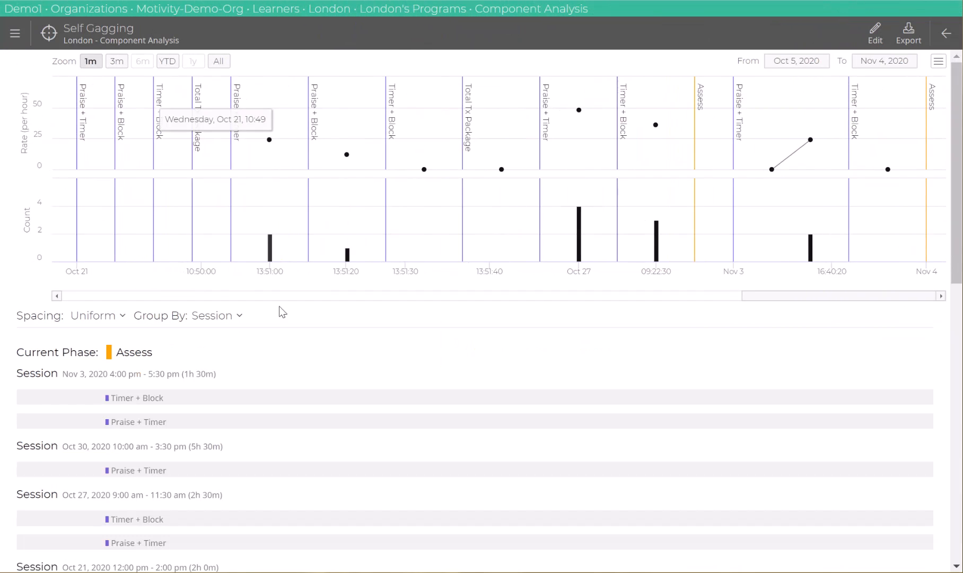
mouse_move(106, 226)
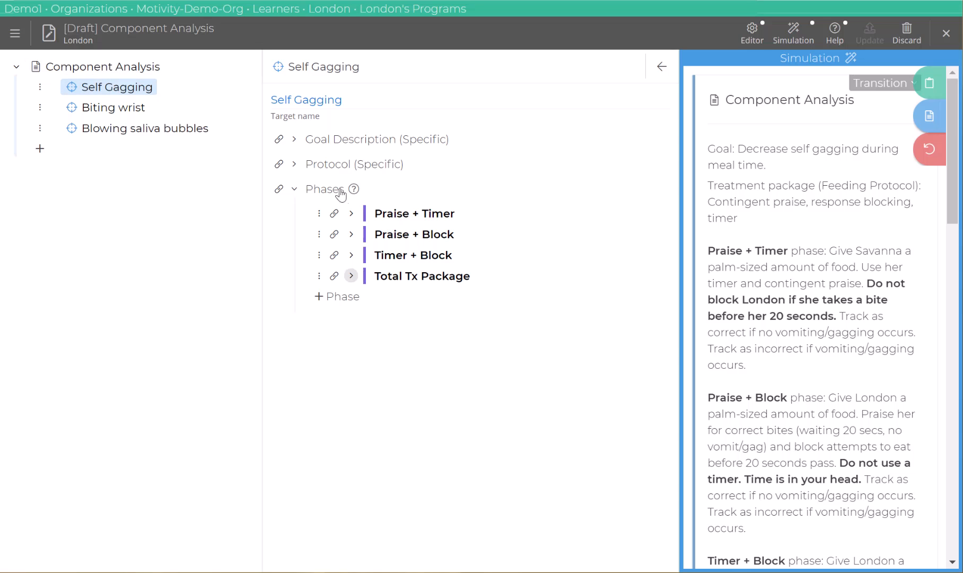
Inspect the Self Gagging target's Praise + Timer phase in the draft, including the options for its phase type.
left_click(391, 216)
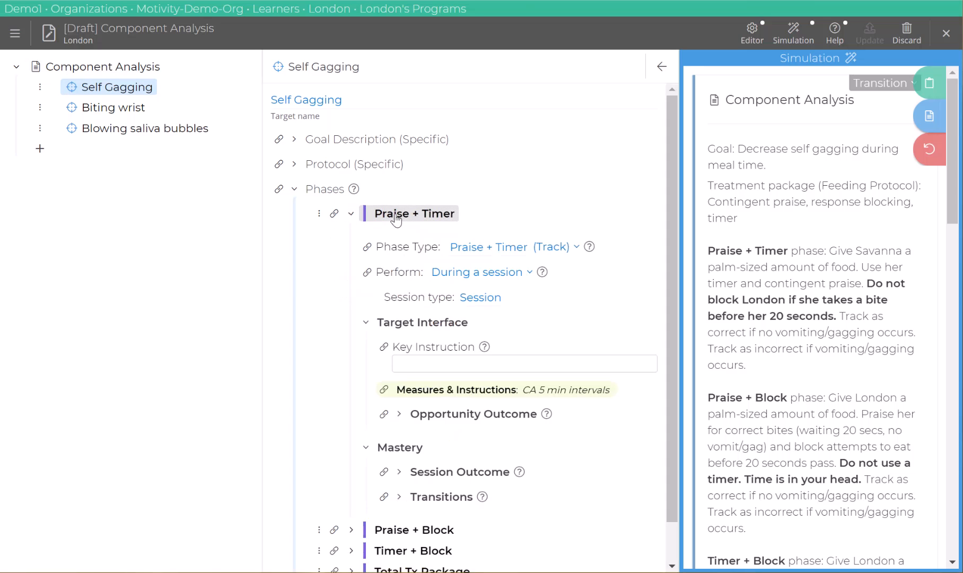
left_click(572, 250)
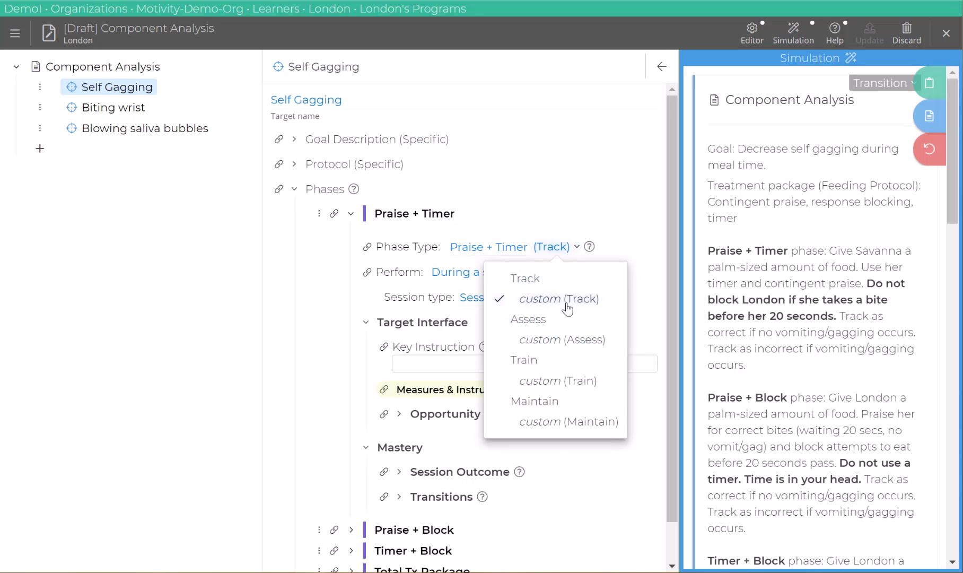
left_click(350, 213)
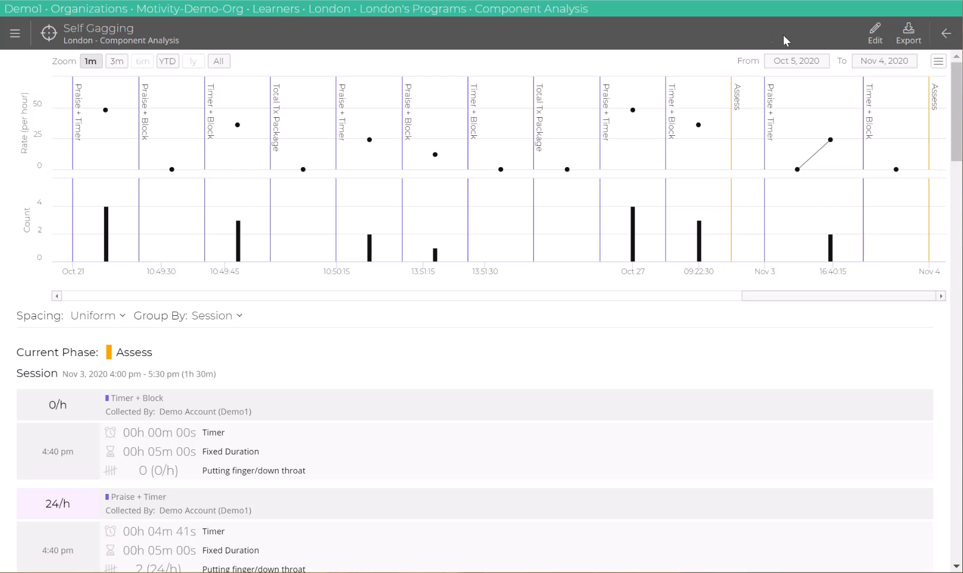
Return to the program list, open the Daily Living Skills program and show the Hand Washing target's phase choices.
left_click(946, 33)
scroll(284, 402, "down", 1)
scroll(283, 402, "down", 8)
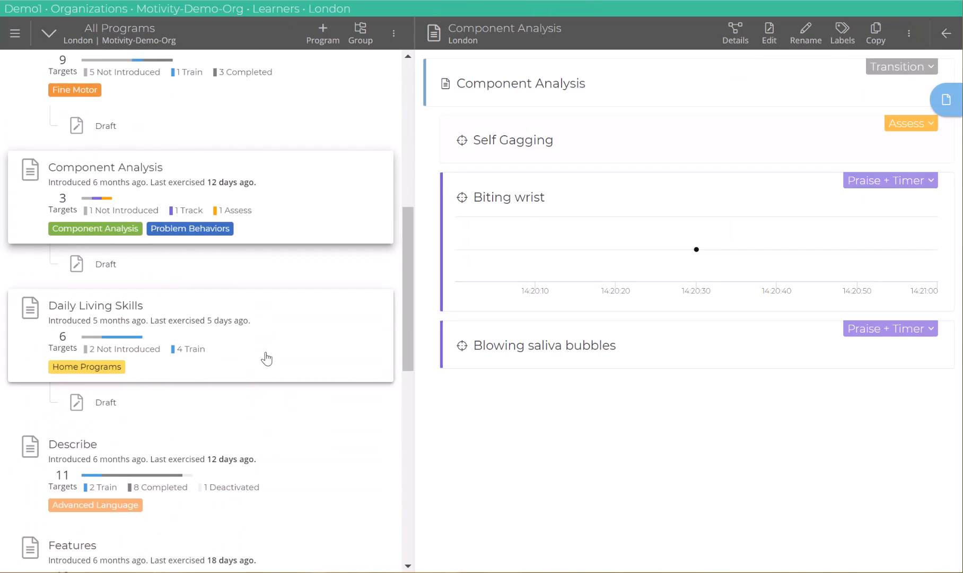
left_click(267, 359)
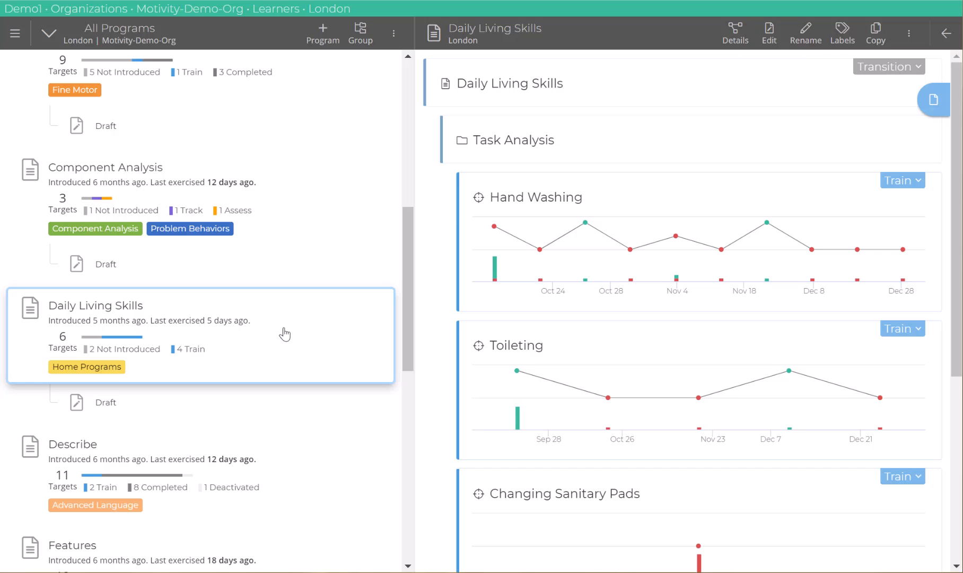
left_click(914, 187)
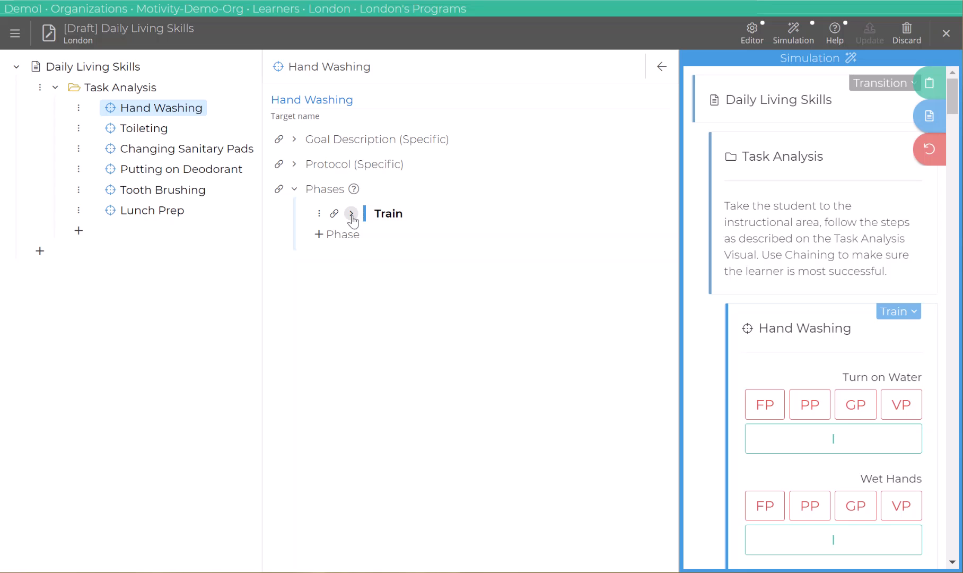
Inspect the Hand Washing target's Train phase in the draft, including the task steps under Measures & Instructions.
scroll(765, 344, "down", 1)
left_click(351, 214)
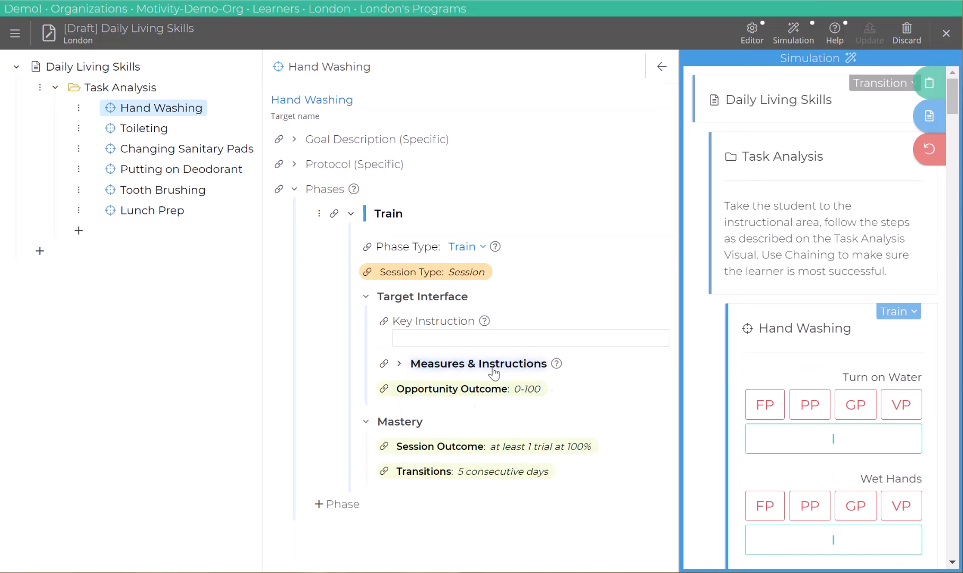
left_click(541, 365)
scroll(567, 395, "down", 1)
scroll(566, 396, "down", 3)
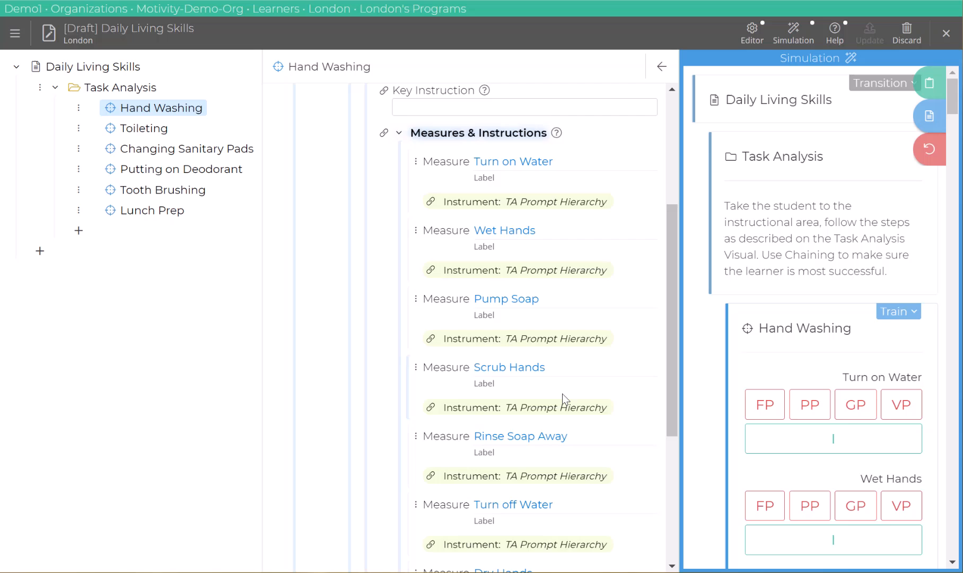
scroll(562, 394, "up", 4)
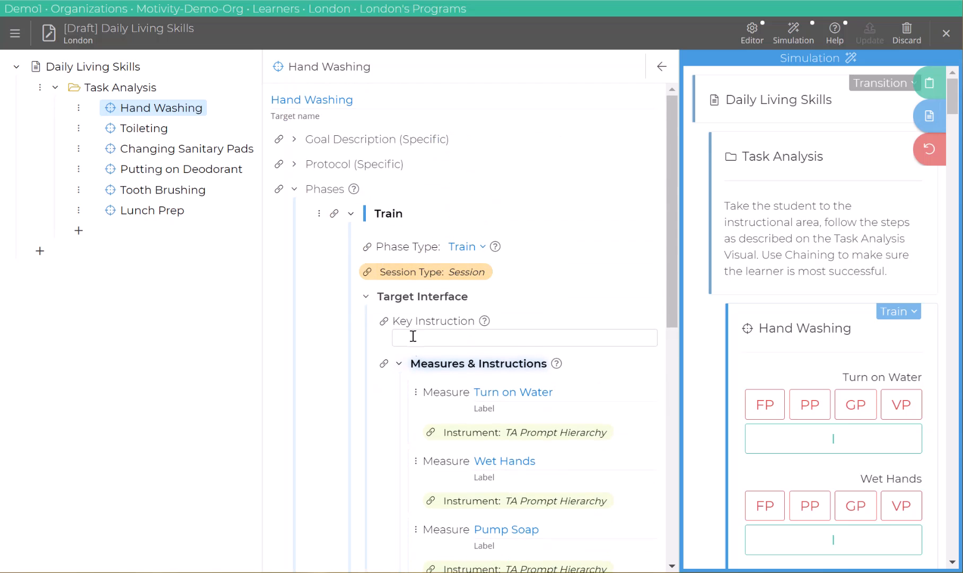
left_click(399, 364)
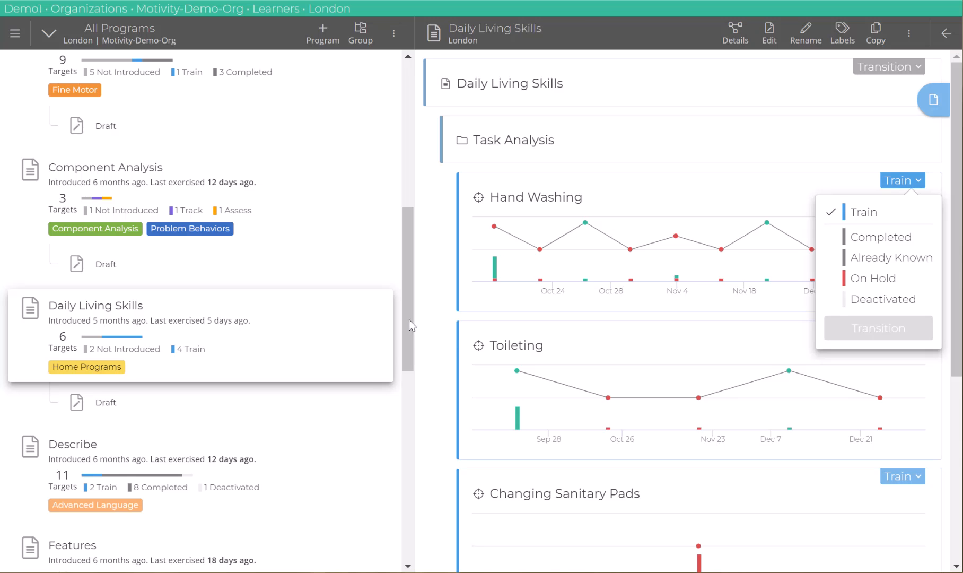
Open the Functional Analysis program from the program list and show the Behavior target's phase choices.
left_click(410, 335)
left_click_drag(409, 287, 394, 409)
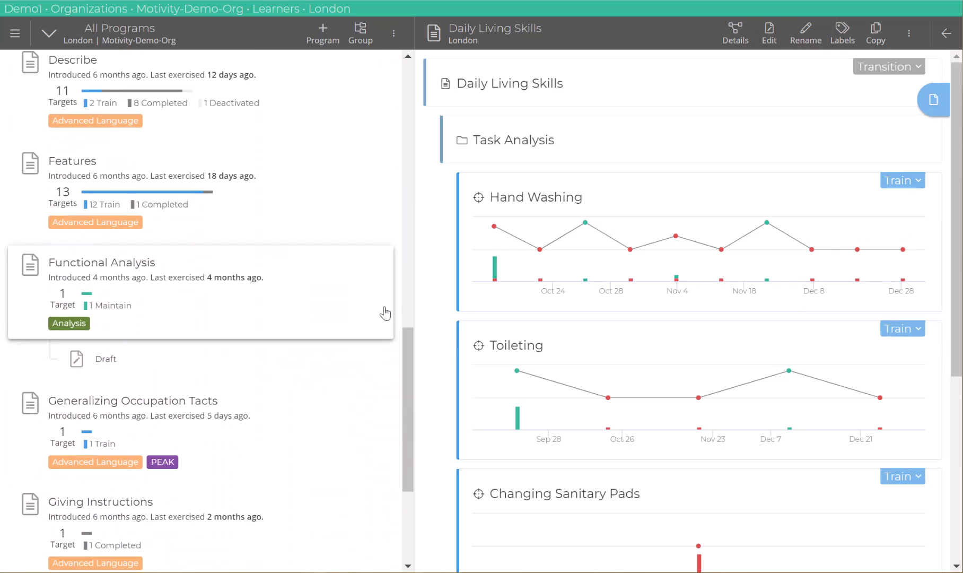
left_click(161, 296)
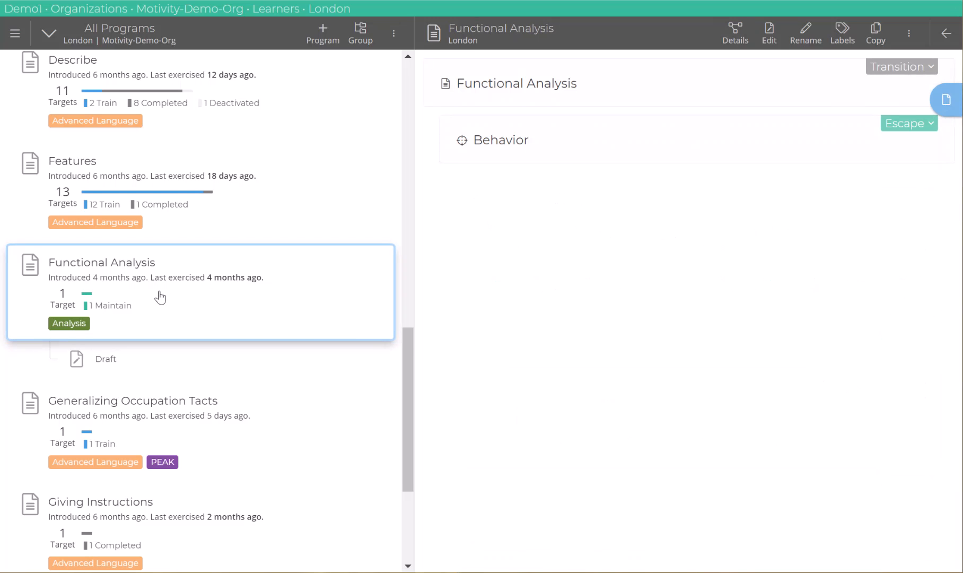
left_click(916, 128)
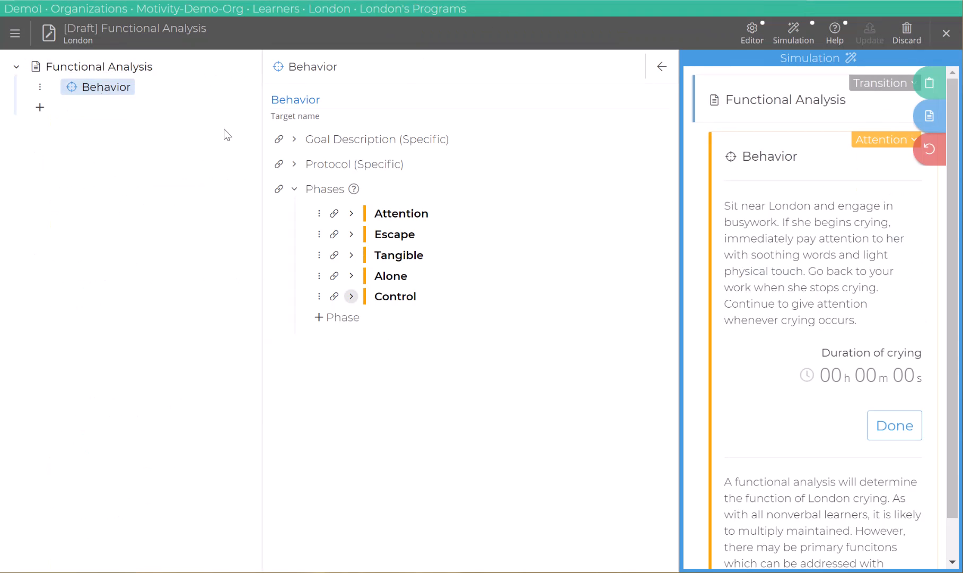
Inspect the Behavior target's Attention phase in the draft, including its phase type options and key instruction.
left_click(391, 219)
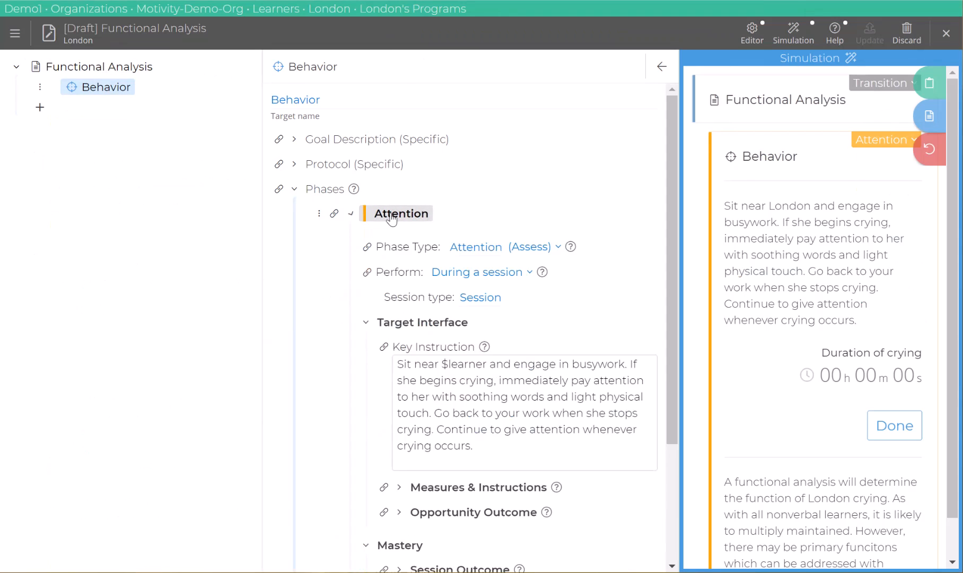
left_click(557, 250)
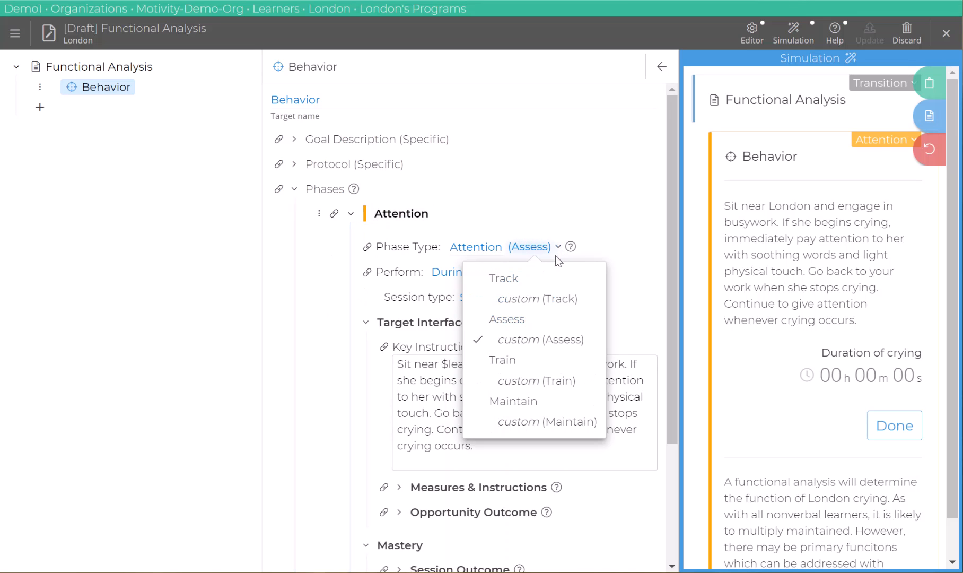
left_click(578, 196)
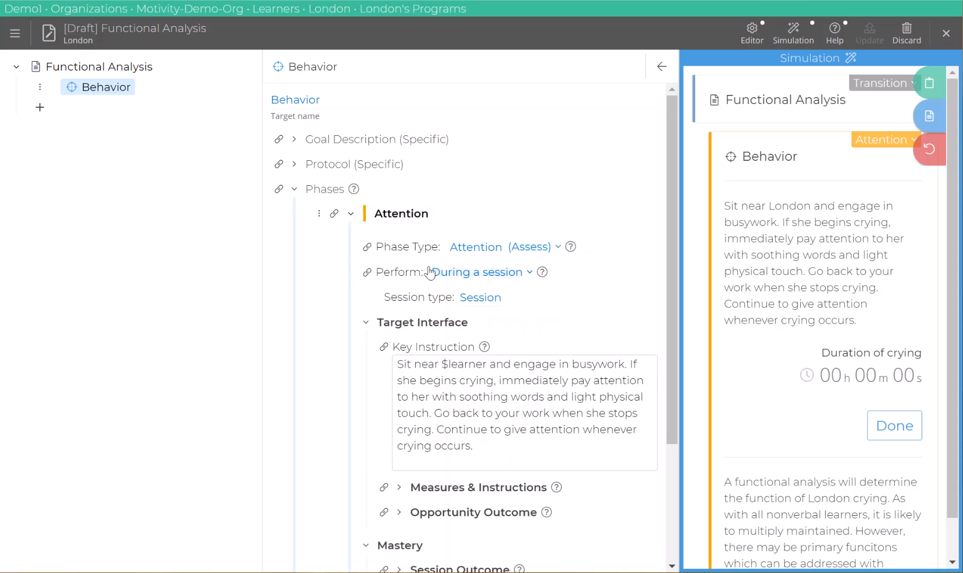
scroll(429, 268, "down", 3)
scroll(492, 269, "up", 3)
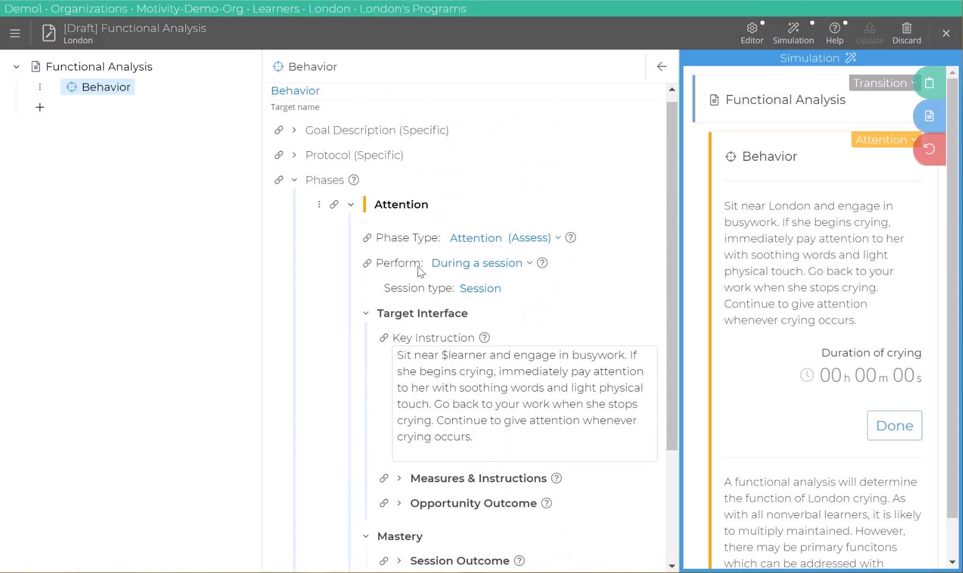
left_click(350, 205)
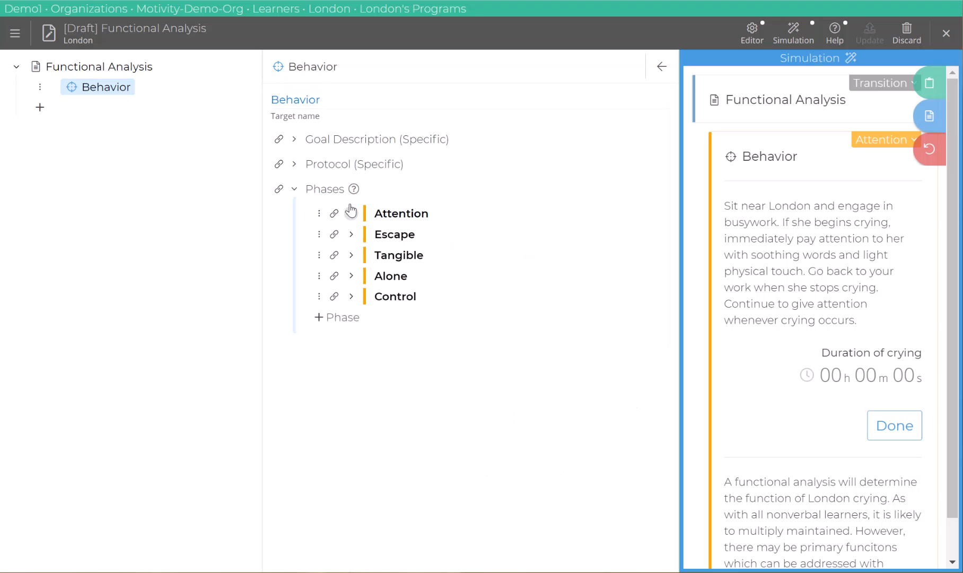
Transition the Behavior target from the Attention phase to the Escape phase in the simulation.
left_click(891, 143)
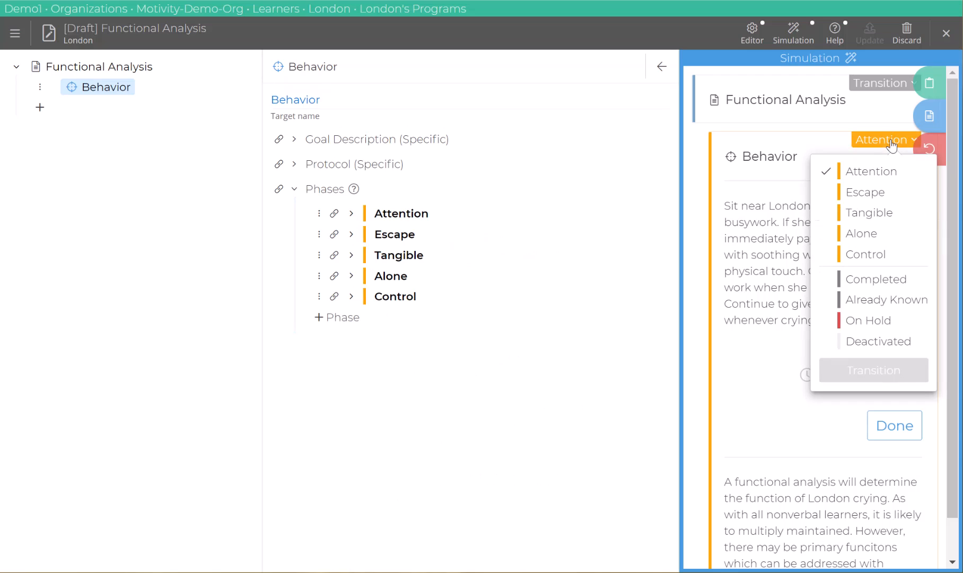
left_click(866, 196)
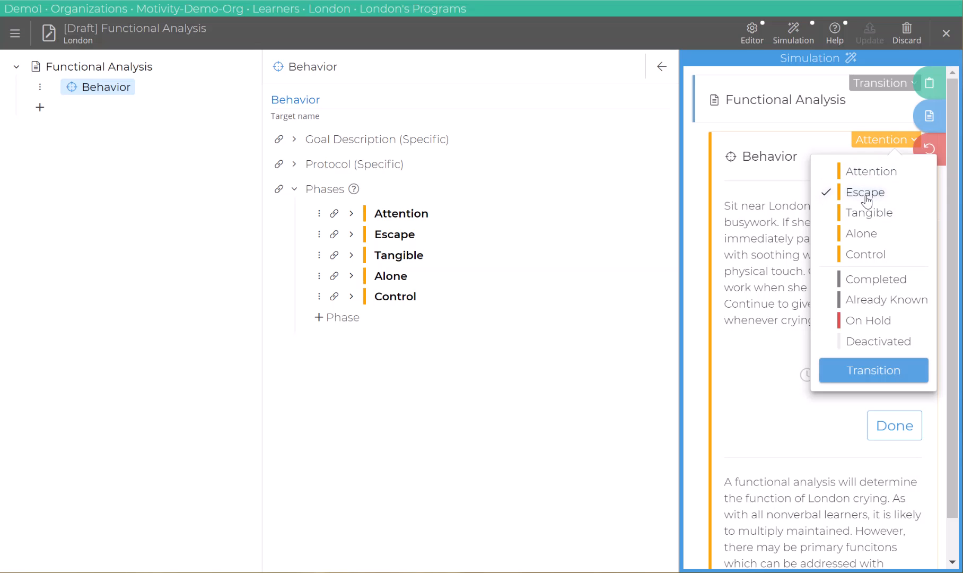
left_click(865, 374)
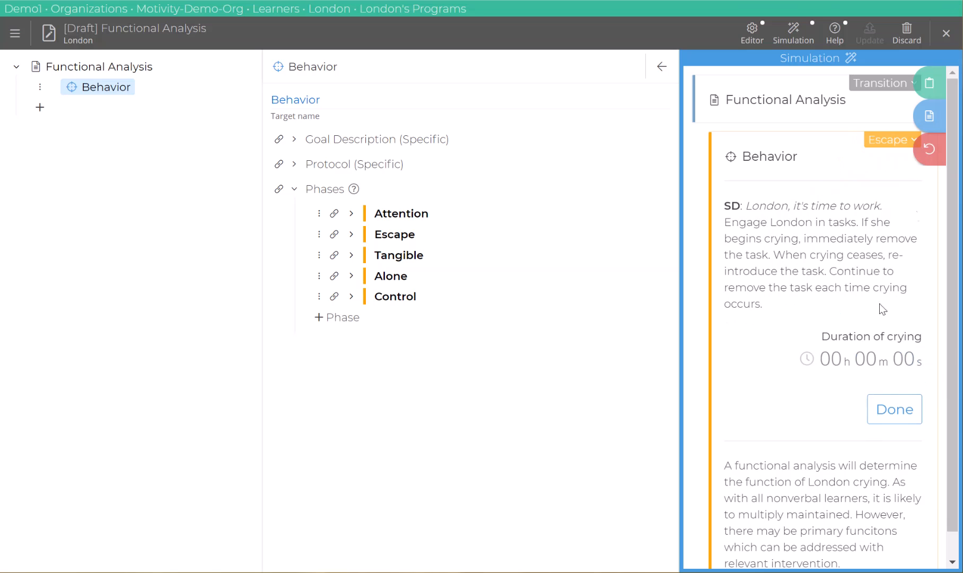